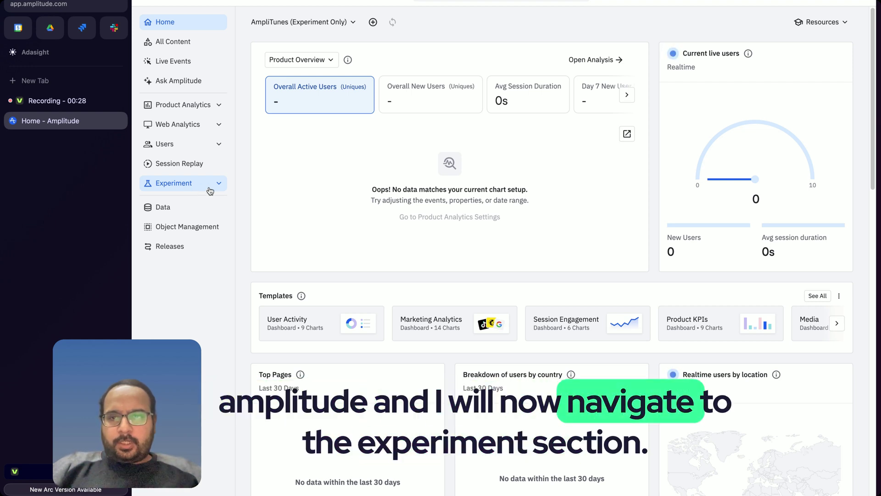
# - From the Experiments list, create a new Feature experiment named "Sample experiment"
pyautogui.click(210, 189)
pyautogui.click(197, 224)
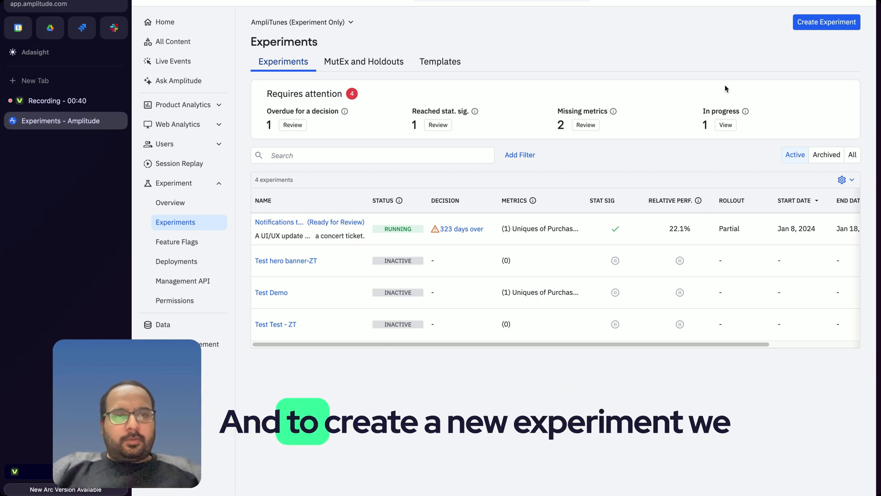
pyautogui.click(817, 23)
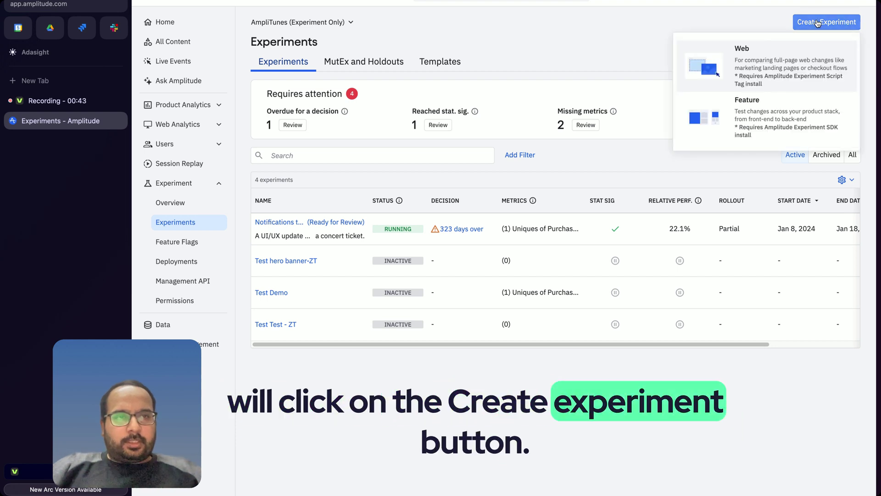
pyautogui.click(775, 128)
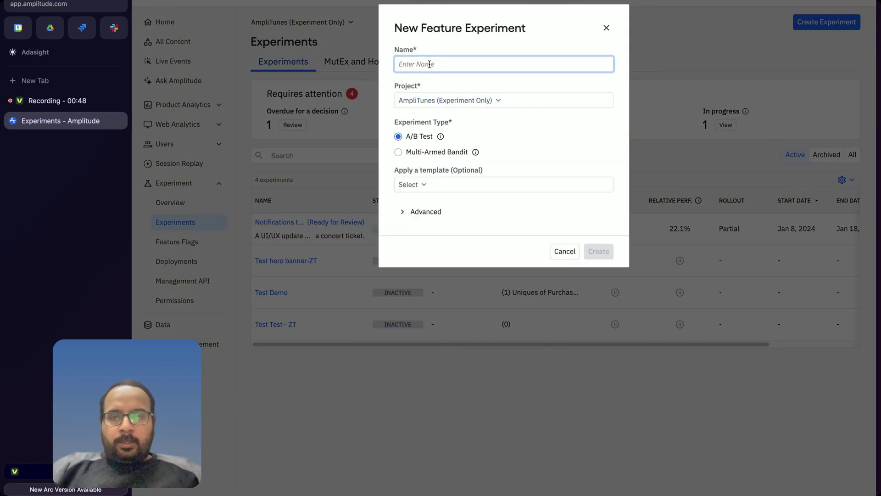
pyautogui.write('Sam')
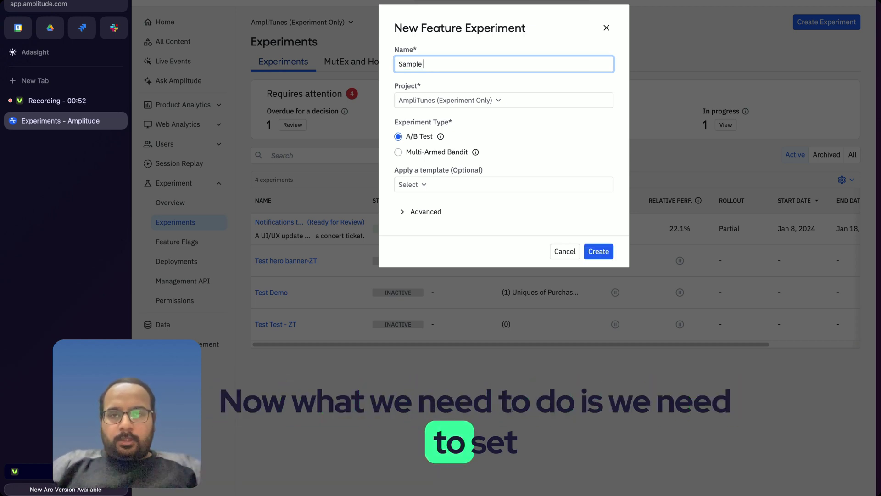
pyautogui.write('ple ')
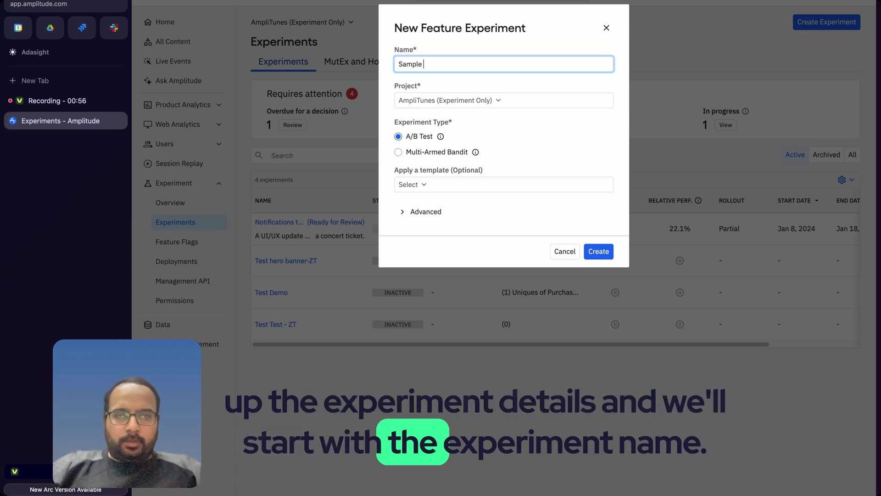
pyautogui.write('e')
pyautogui.write('xperi')
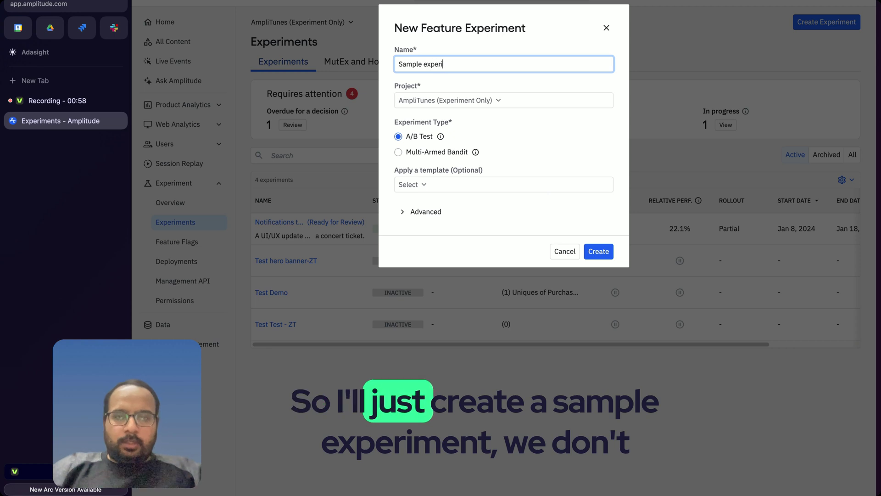
pyautogui.write('ment')
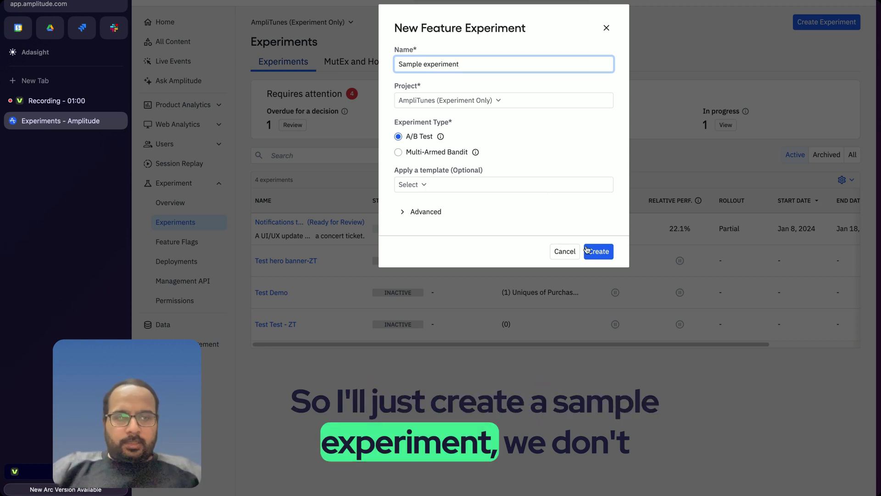
pyautogui.click(599, 252)
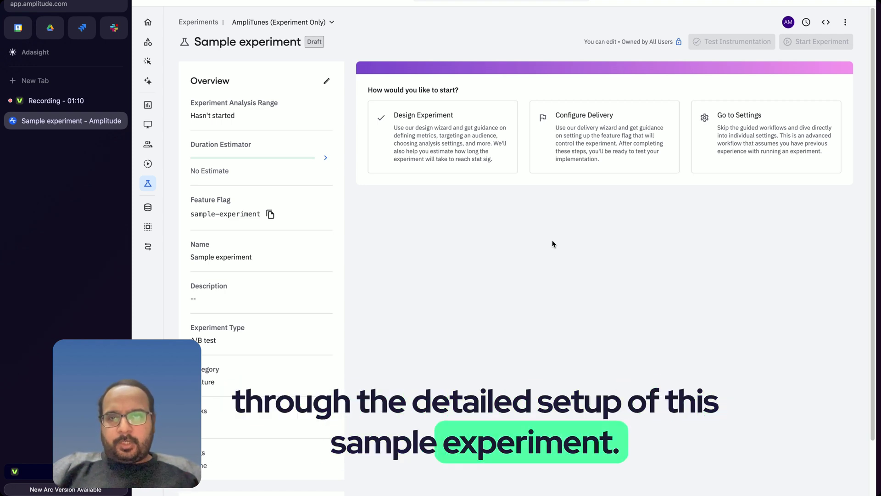
# - Start designing the experiment and define its first goal with the metric Uniques of Purchase Ticket and type Success
pyautogui.click(423, 143)
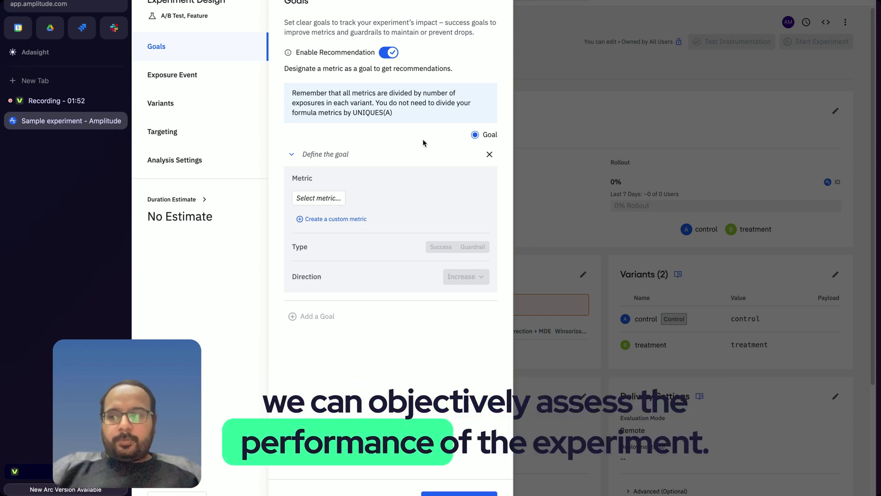
pyautogui.click(324, 203)
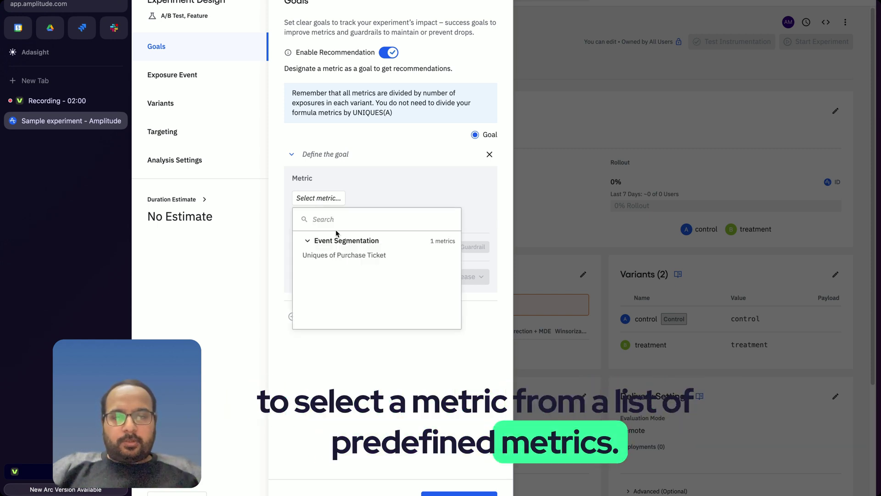
pyautogui.moveTo(345, 257)
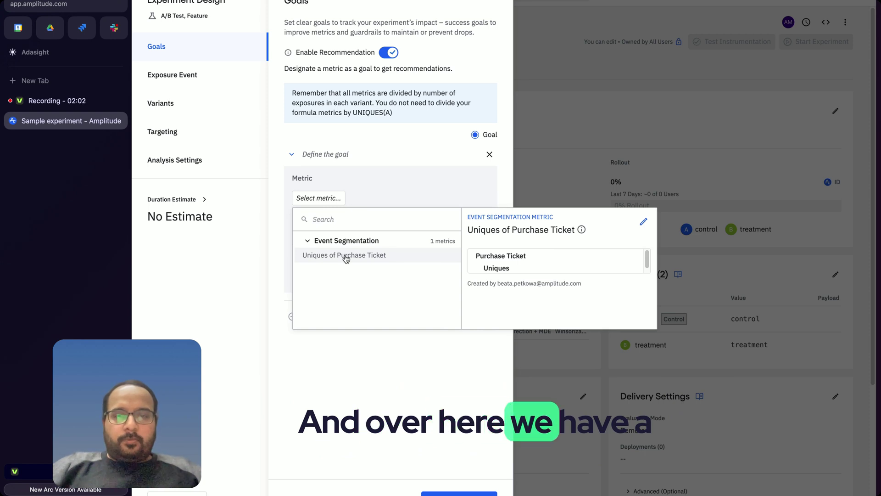
pyautogui.click(423, 258)
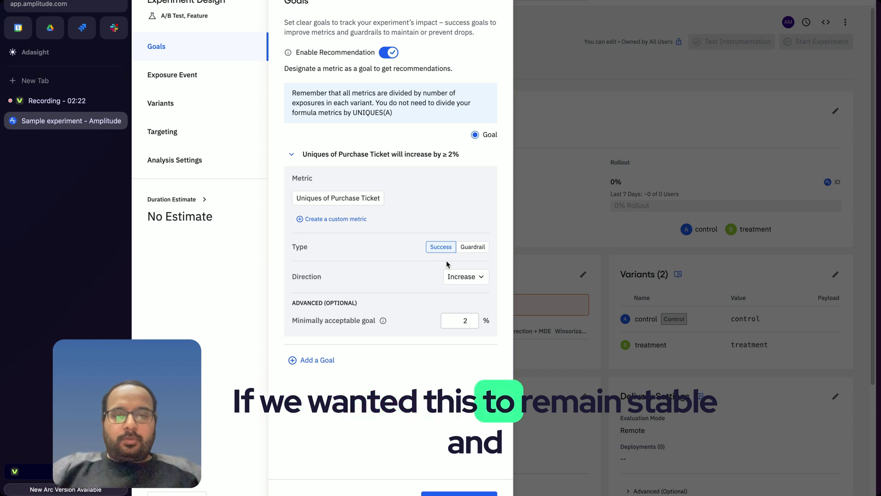
pyautogui.click(472, 248)
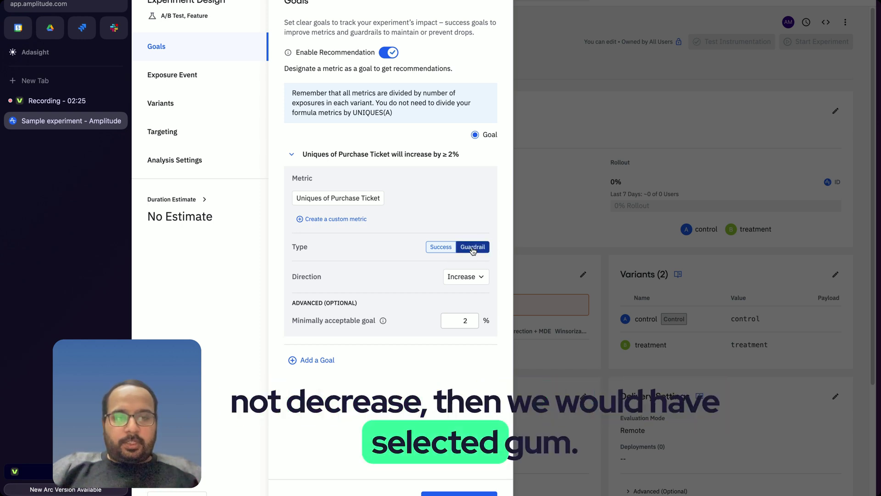
pyautogui.click(443, 249)
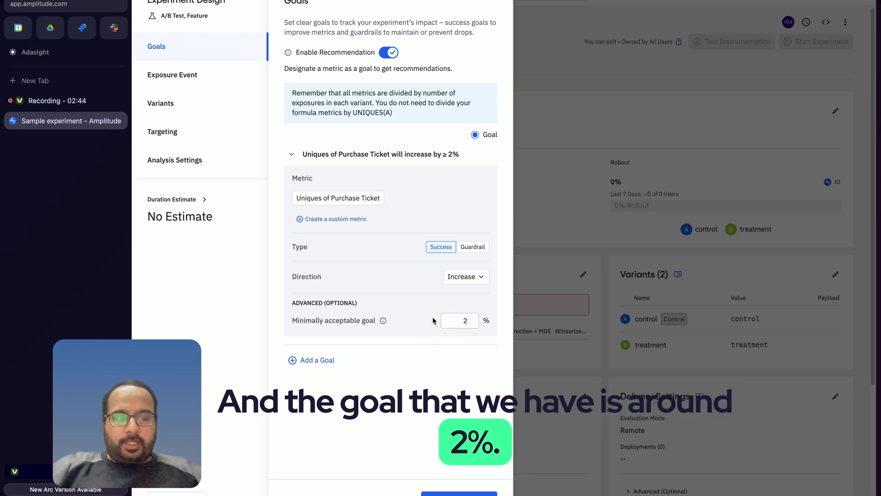
# - Set the minimally acceptable goal for the Purchase Ticket metric to 5%
pyautogui.click(462, 314)
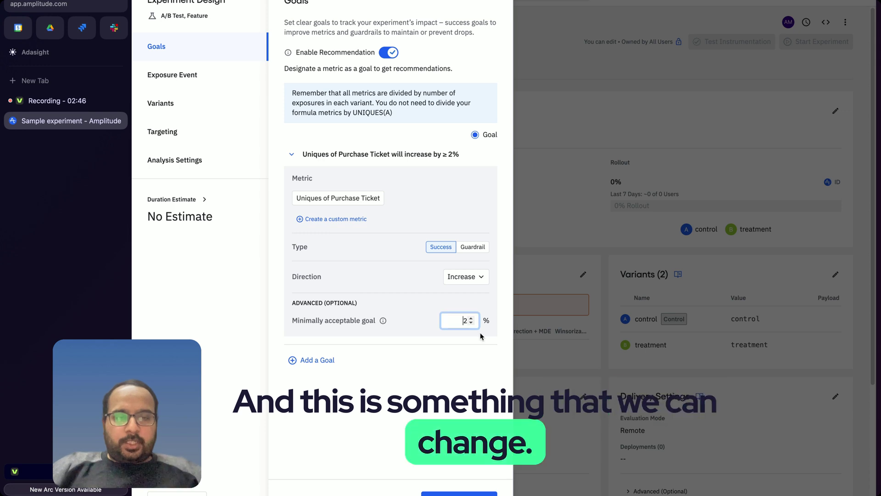
pyautogui.press('BackSpace')
pyautogui.press('BackSpace')
pyautogui.press('BackSpace')
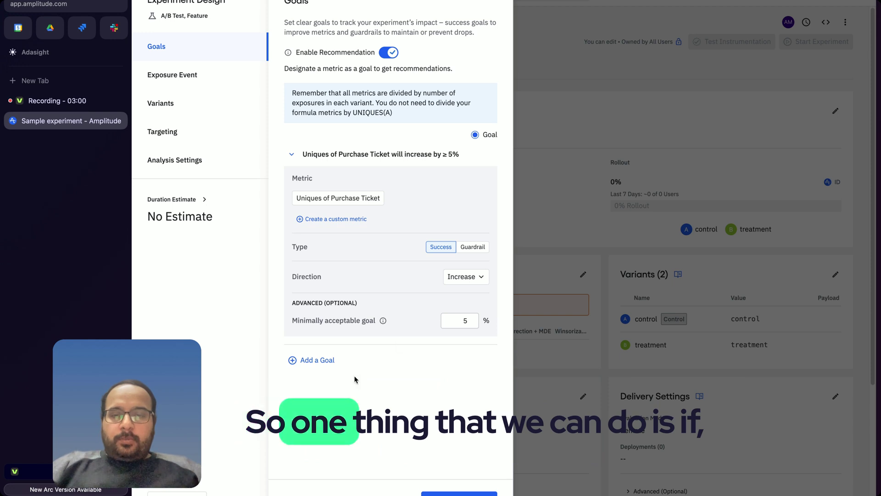
# - Add a second goal using a new custom metric of type Event Totals for the View Concert Details event, and save it
pyautogui.click(316, 361)
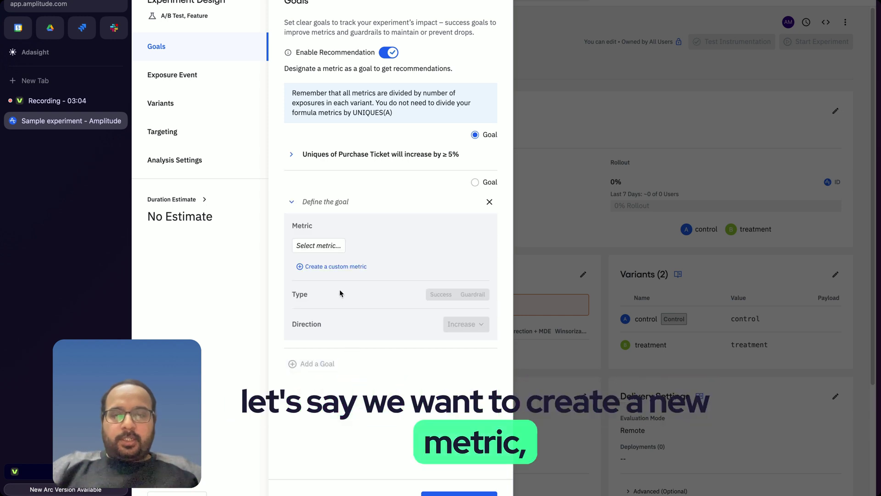
pyautogui.click(333, 267)
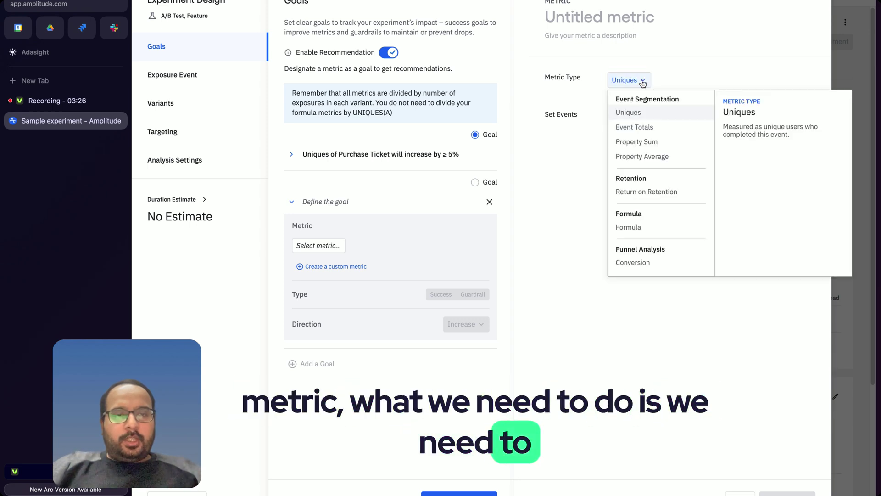
pyautogui.click(643, 83)
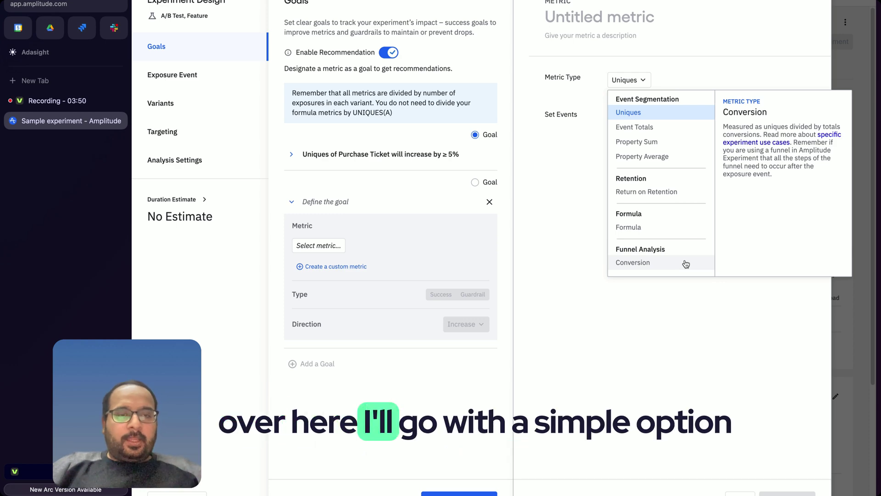
pyautogui.click(654, 132)
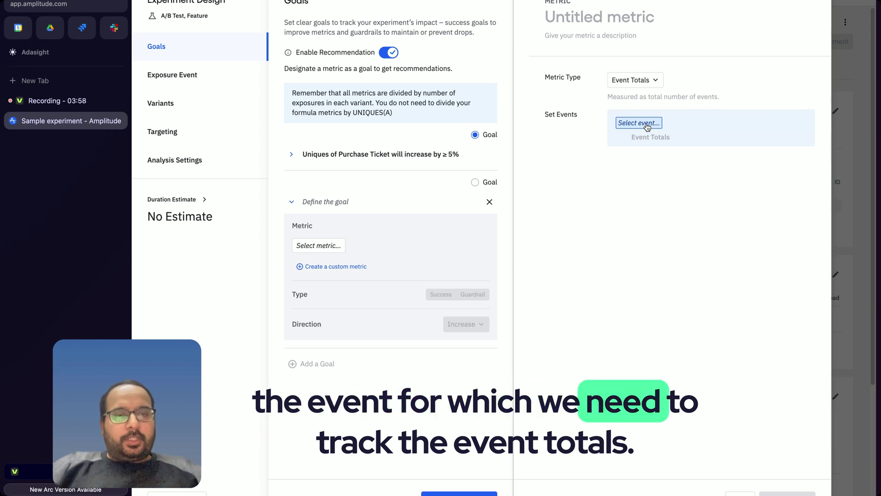
pyautogui.click(647, 126)
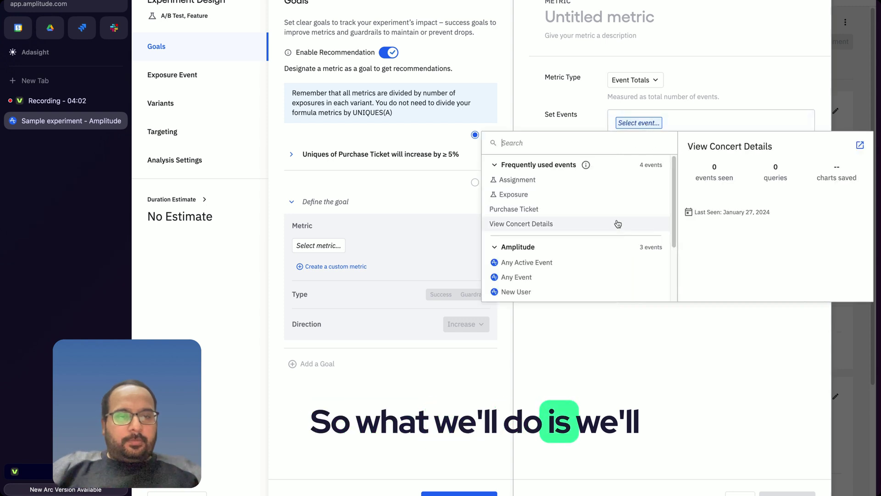
pyautogui.click(534, 225)
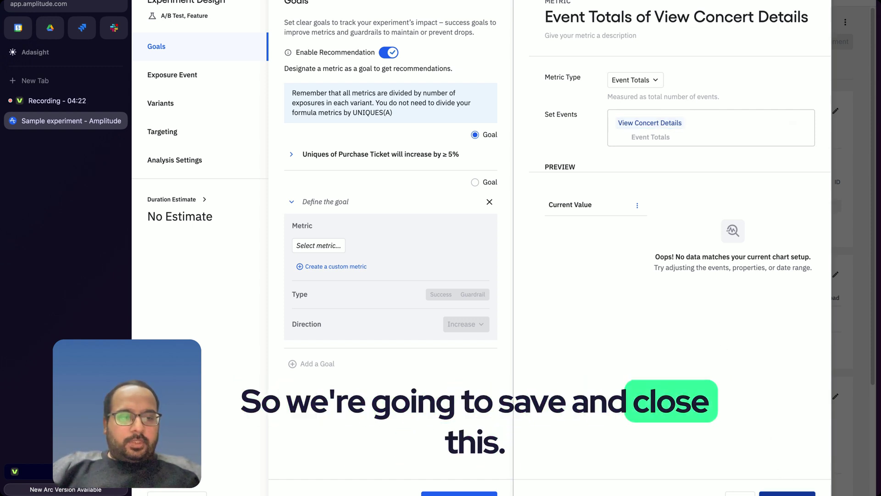
pyautogui.click(787, 494)
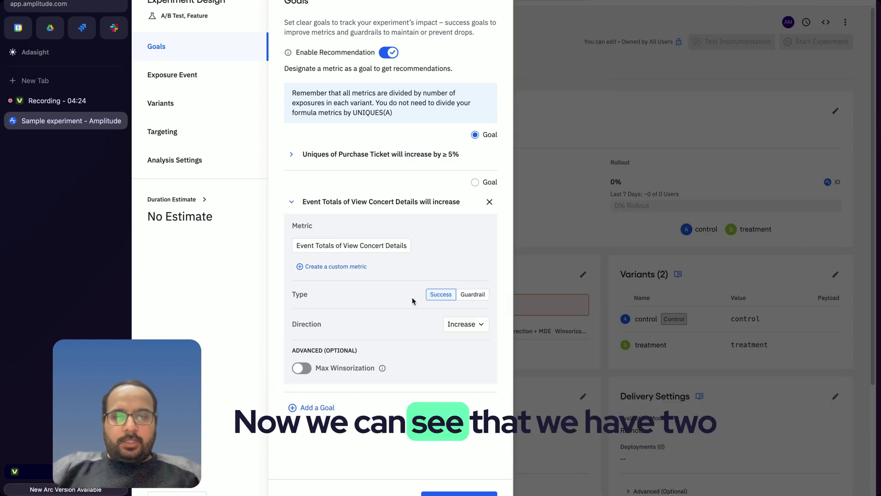
# - Review the settings of both goals, keep the recommended Amplitude Exposure event, and continue to the experiment's variants
pyautogui.click(291, 154)
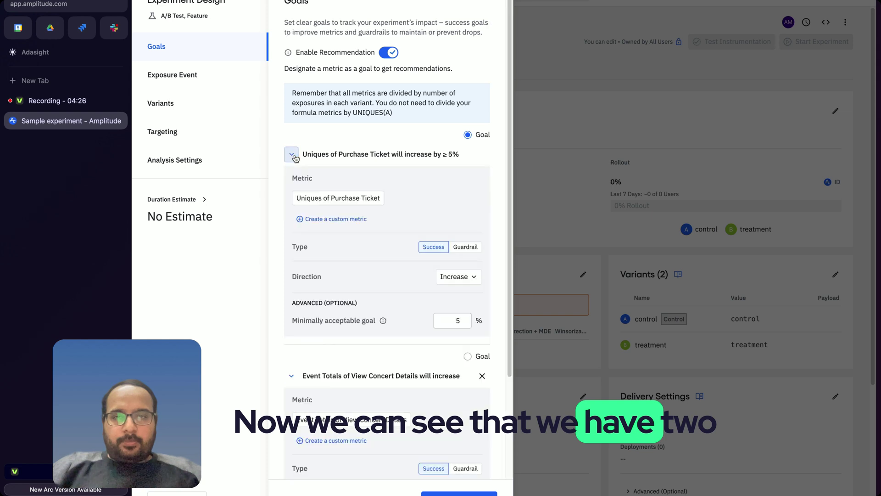
pyautogui.scroll(-2, 356, 227)
pyautogui.scroll(-3, 357, 227)
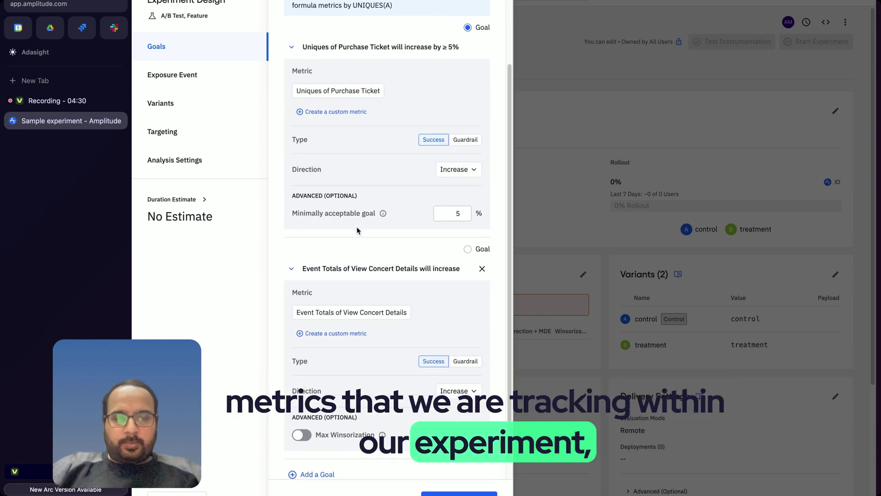
pyautogui.scroll(2, 357, 227)
pyautogui.scroll(1, 356, 226)
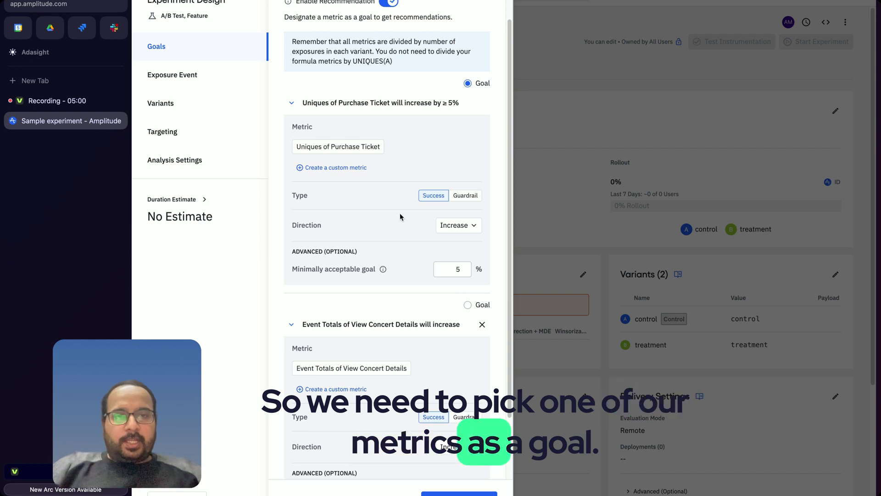
pyautogui.scroll(-3, 400, 217)
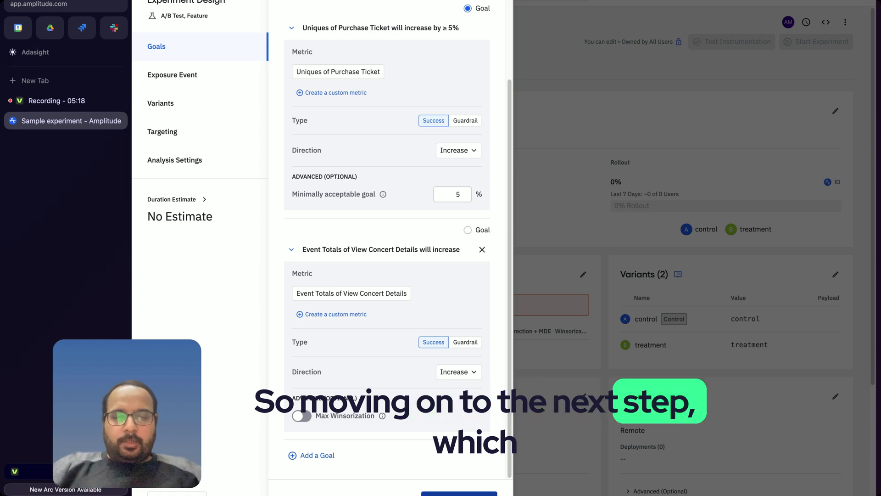
pyautogui.click(459, 493)
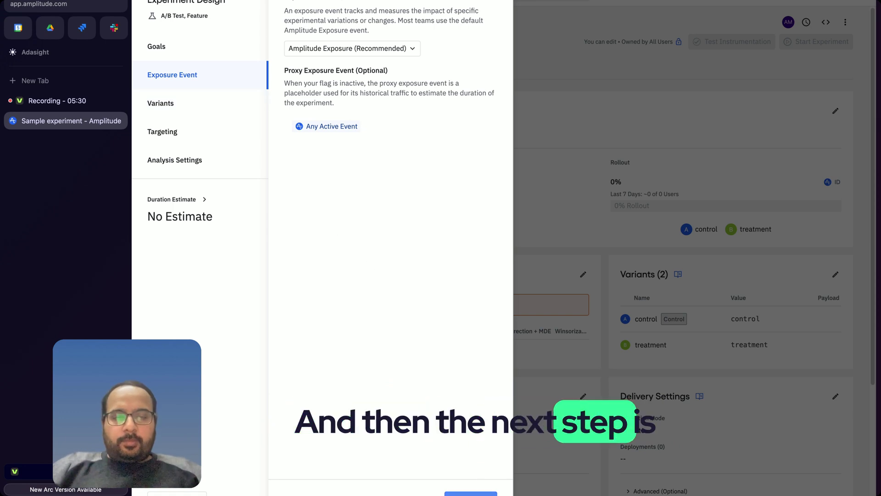
pyautogui.click(470, 493)
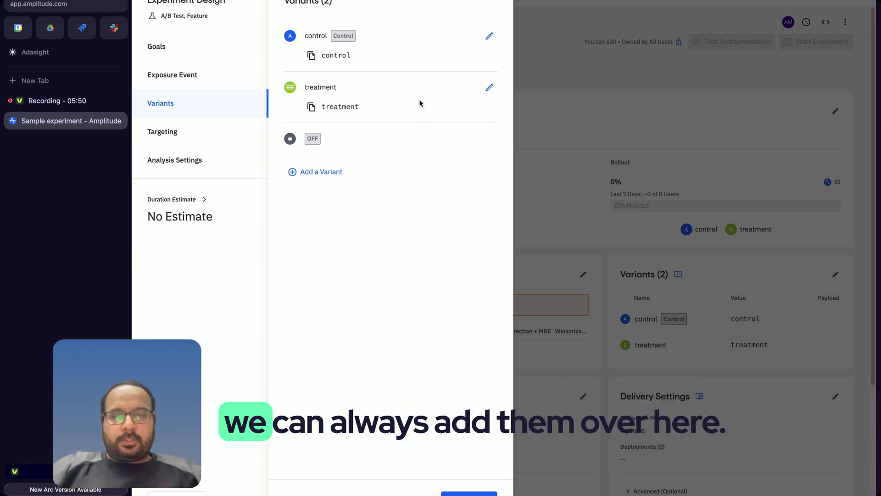
# - Add a third variant named "treatment-2" to the experiment
pyautogui.click(294, 173)
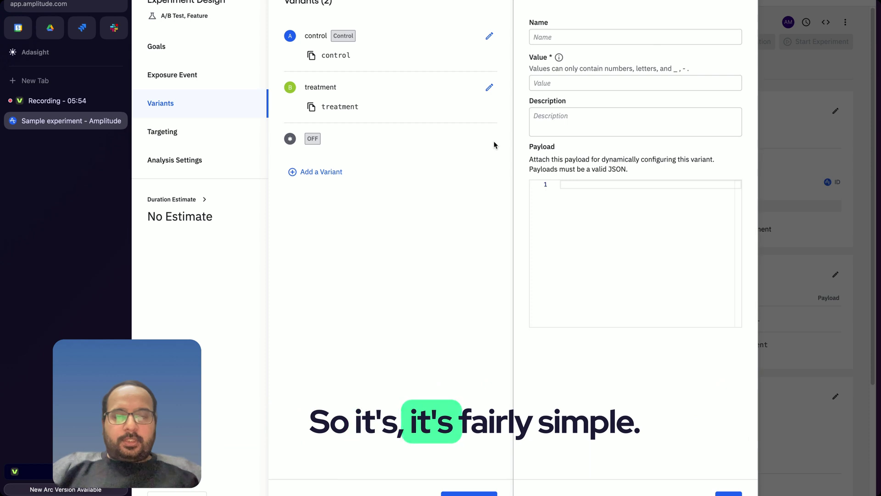
pyautogui.click(566, 39)
pyautogui.write('t')
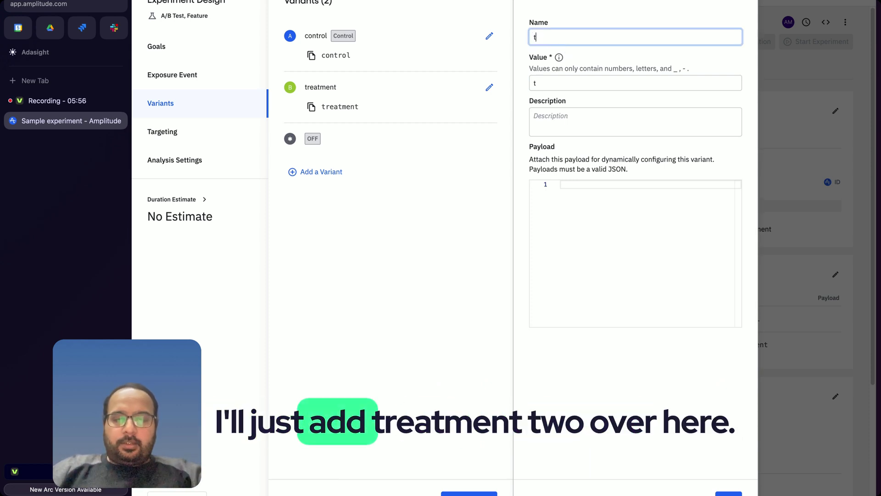
pyautogui.write('ra')
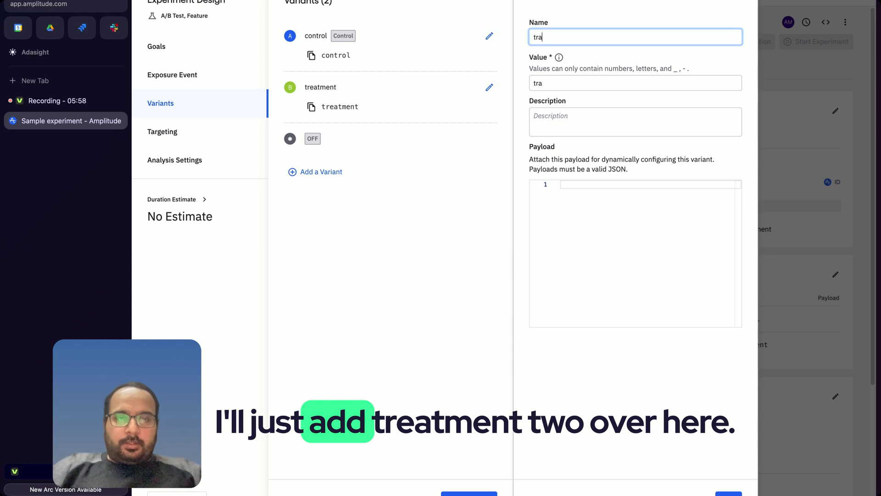
pyautogui.write('eatment')
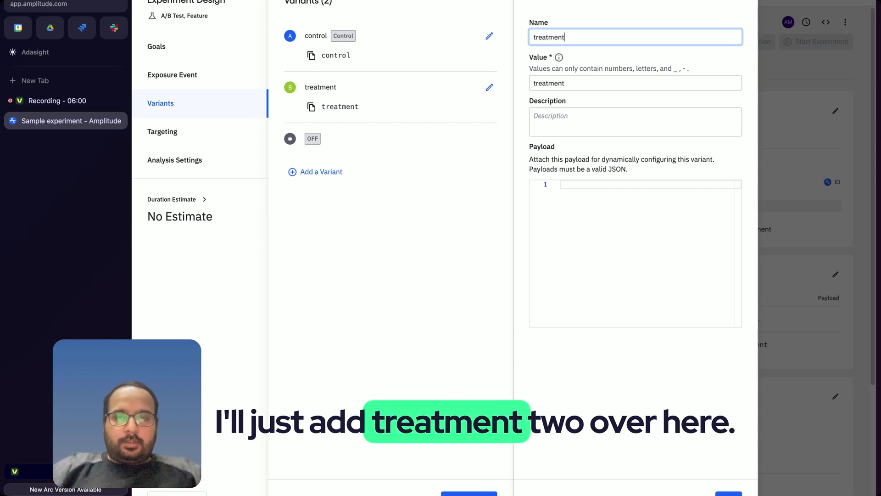
pyautogui.write('-2')
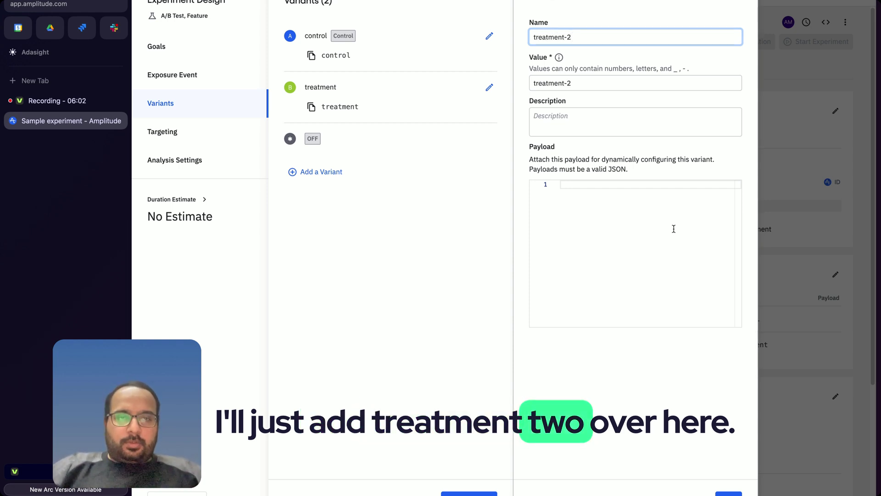
pyautogui.press('Return')
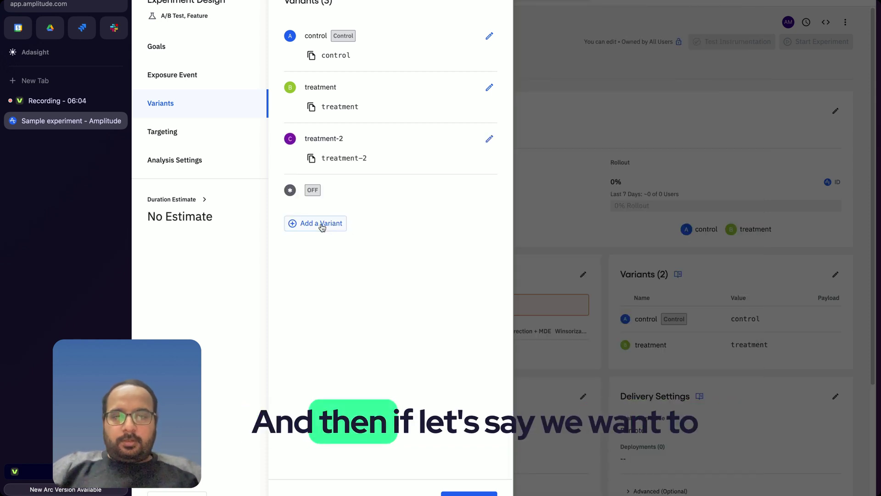
# - Add a fourth variant named "treatment-3" to the experiment
pyautogui.click(322, 224)
pyautogui.click(557, 37)
pyautogui.write('treatment')
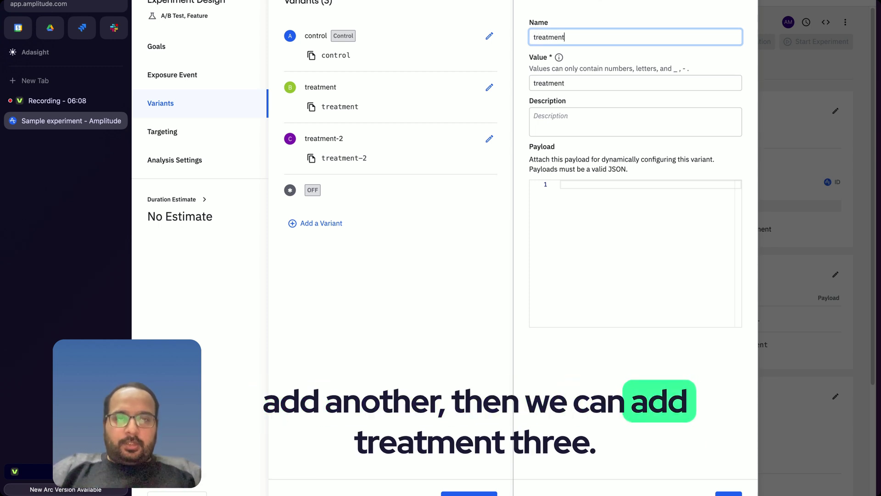
pyautogui.write('-3')
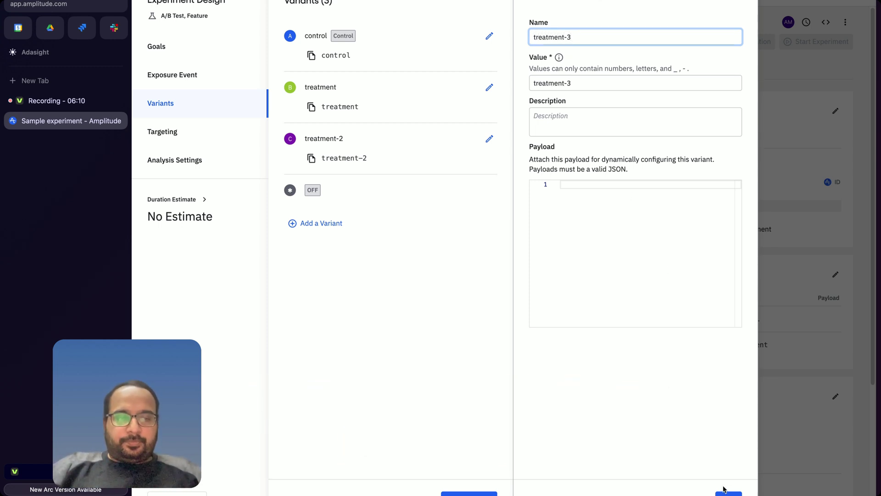
pyautogui.press('Return')
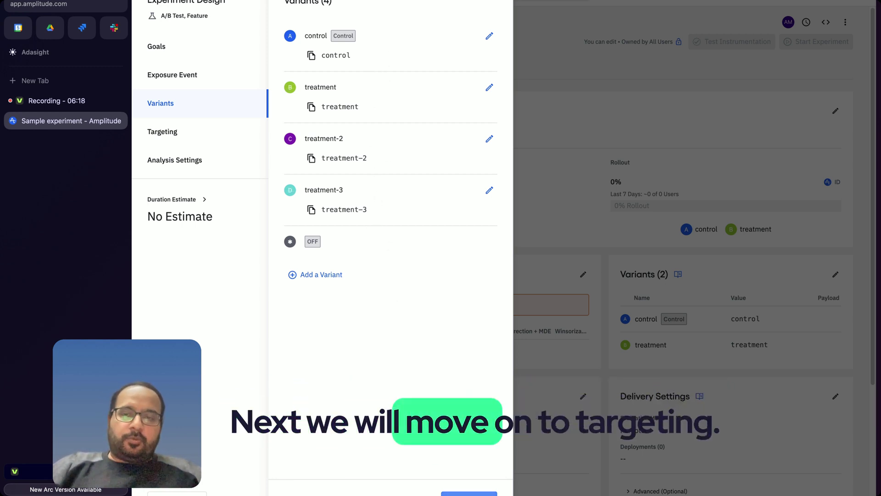
# - Continue to targeting and limit eligibility to targeted users, with Segment 1 filtered by the cohort Users who did not complete 'Purchase Ticket'
pyautogui.click(464, 493)
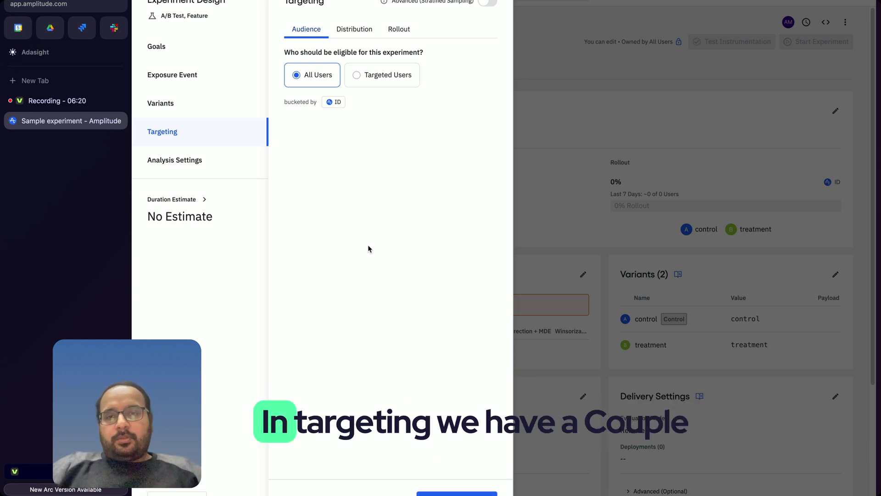
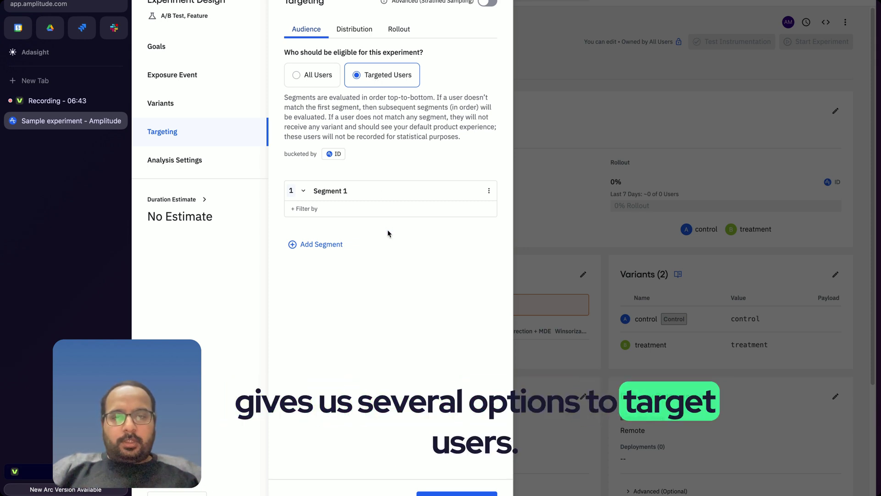
pyautogui.click(304, 209)
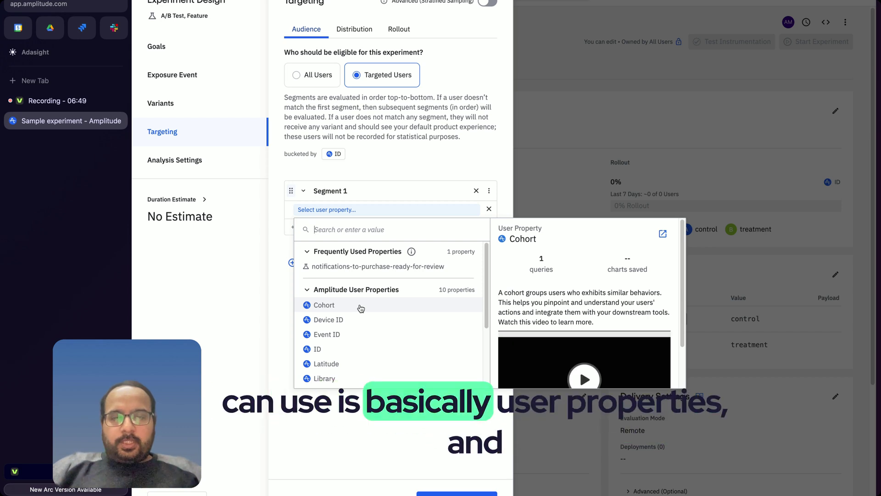
pyautogui.scroll(-2, 362, 345)
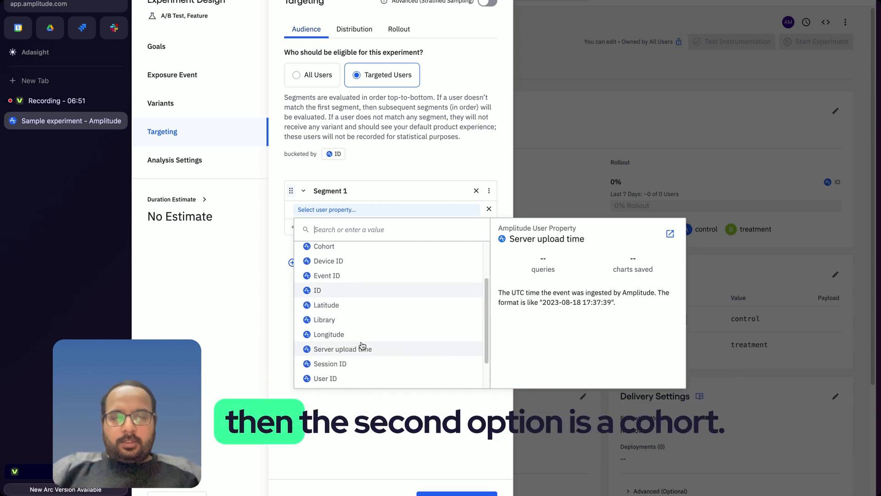
pyautogui.scroll(1, 362, 345)
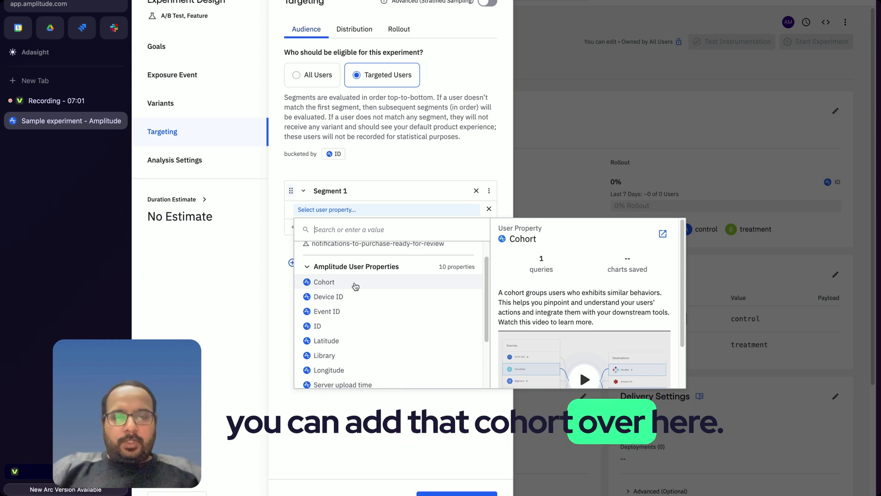
pyautogui.scroll(-2, 362, 336)
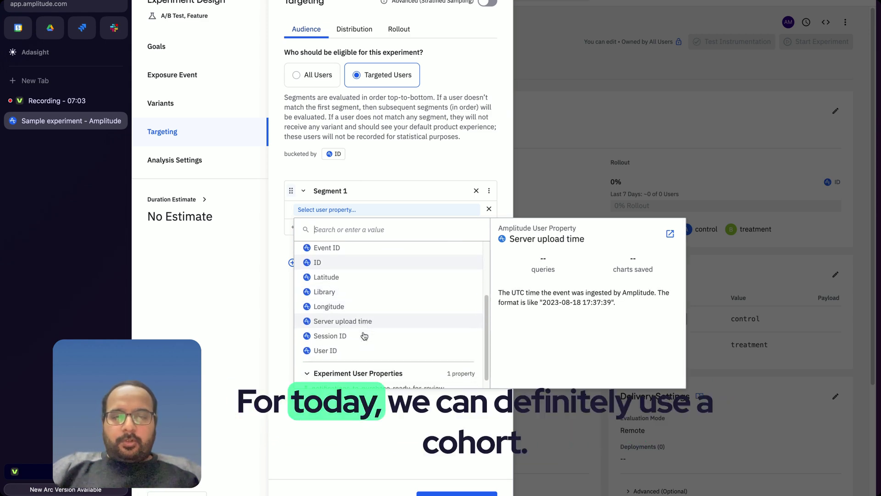
pyautogui.scroll(1, 364, 336)
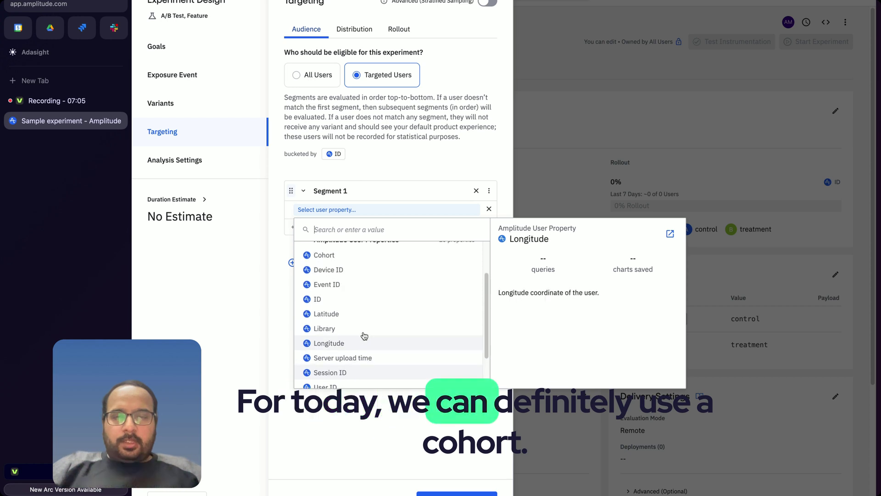
pyautogui.scroll(1, 364, 336)
pyautogui.scroll(2, 364, 335)
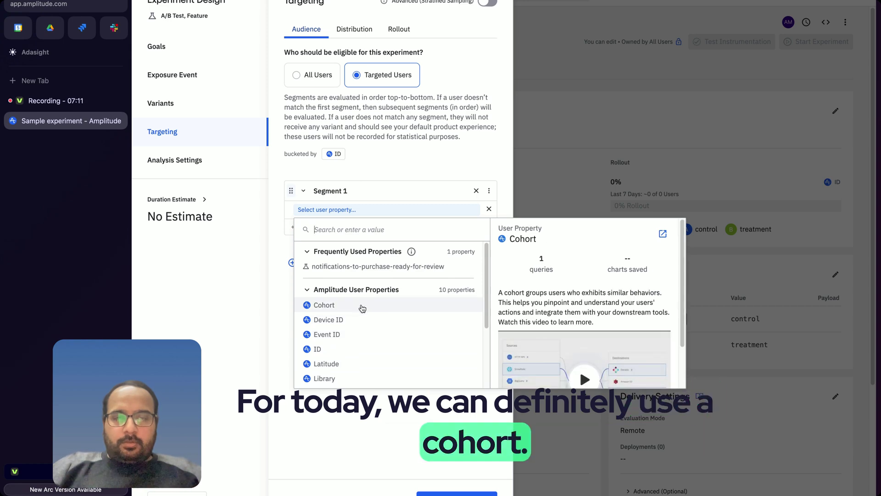
pyautogui.click(363, 304)
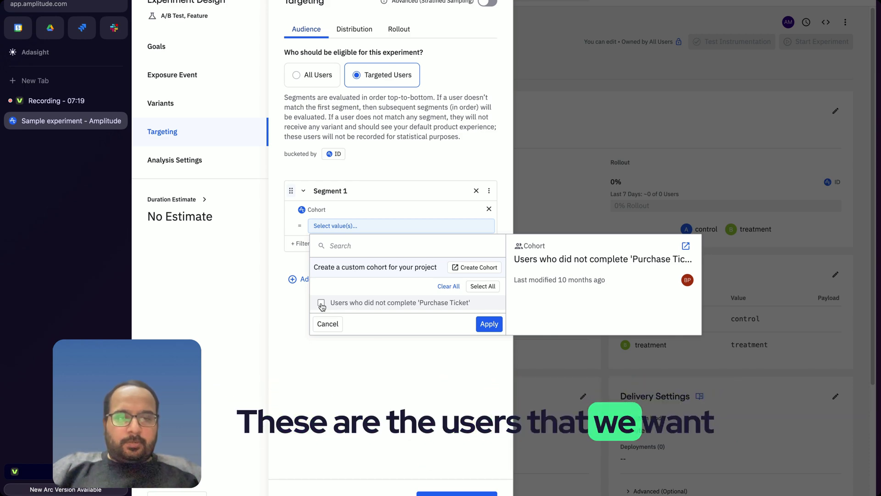
pyautogui.click(321, 303)
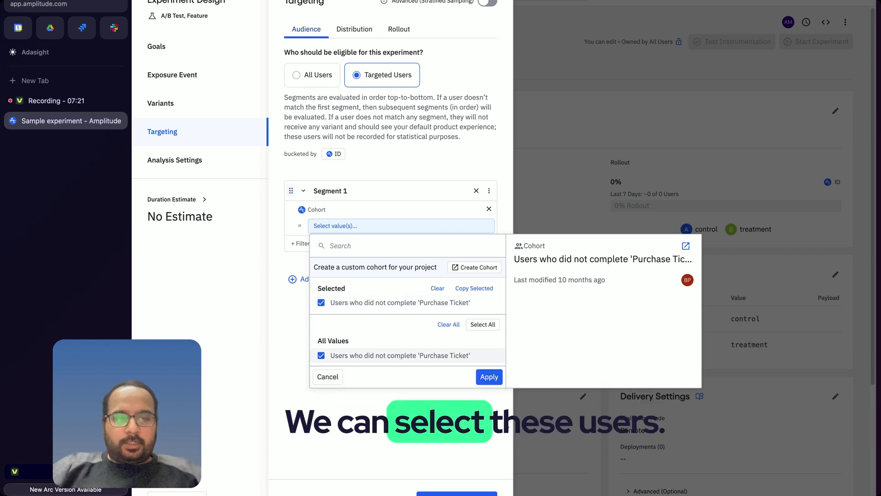
pyautogui.click(489, 377)
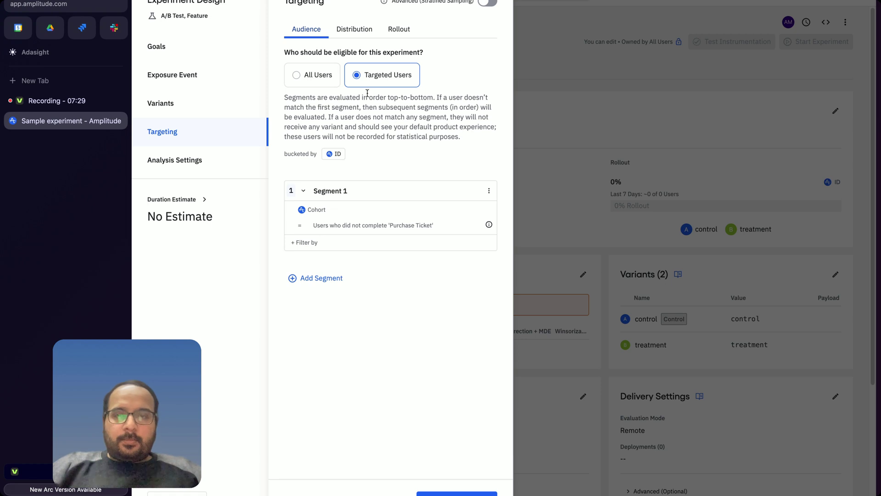
# - Customize the variant distribution, setting treatment to 30% and treatment-2 to 20%
pyautogui.click(355, 30)
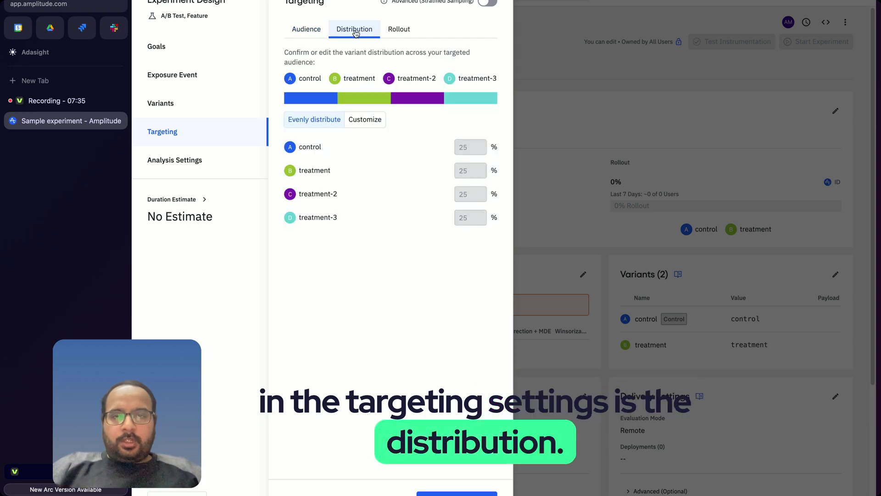
pyautogui.click(364, 120)
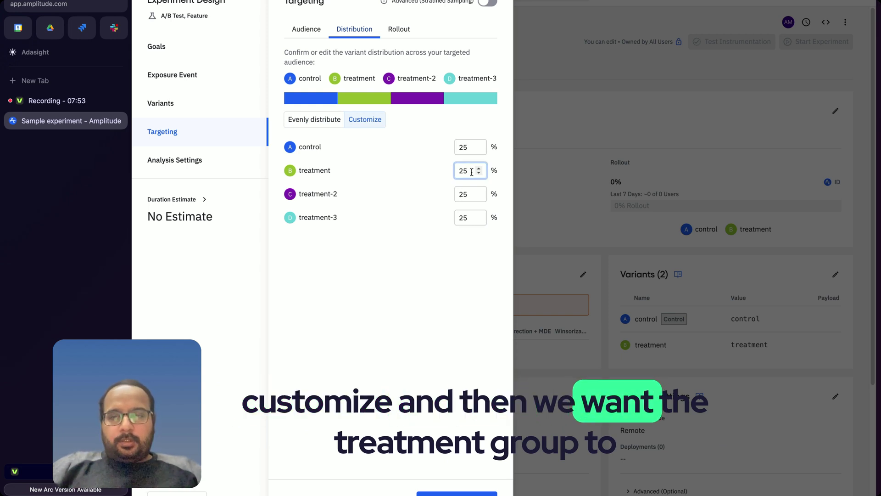
pyautogui.press('BackSpace')
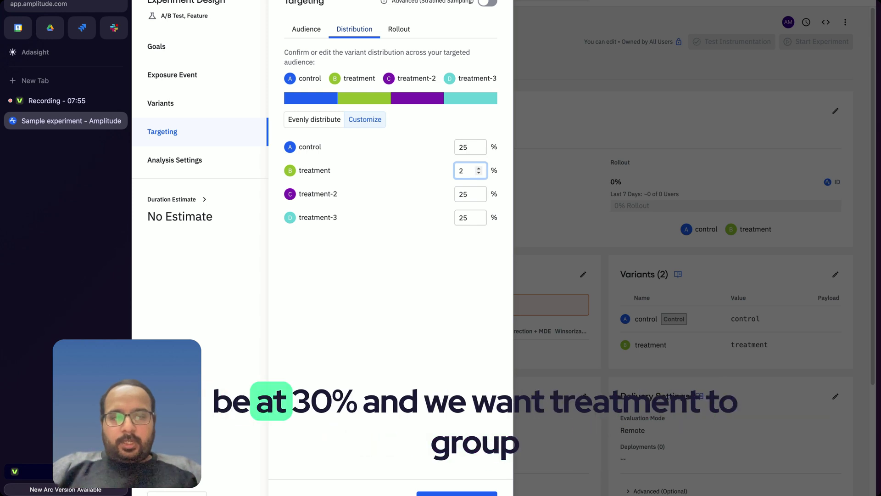
pyautogui.click(465, 193)
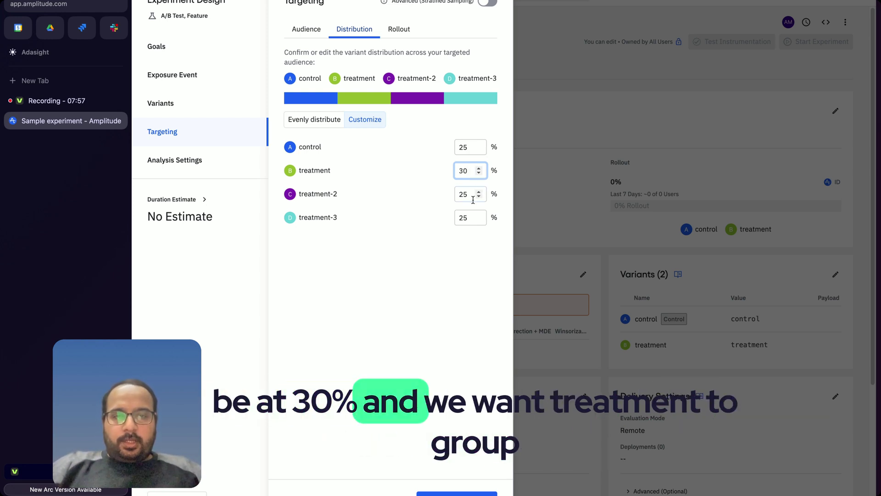
pyautogui.press('BackSpace')
pyautogui.press('BackSpace')
pyautogui.write('20')
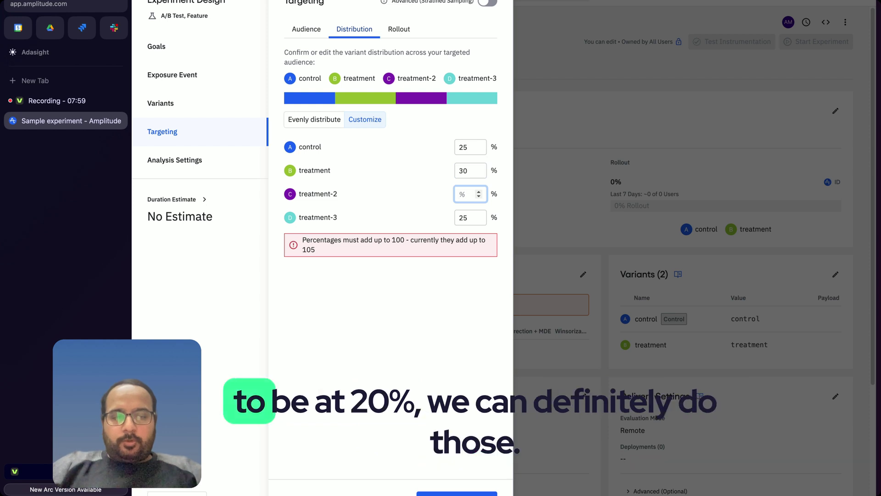
pyautogui.click(445, 313)
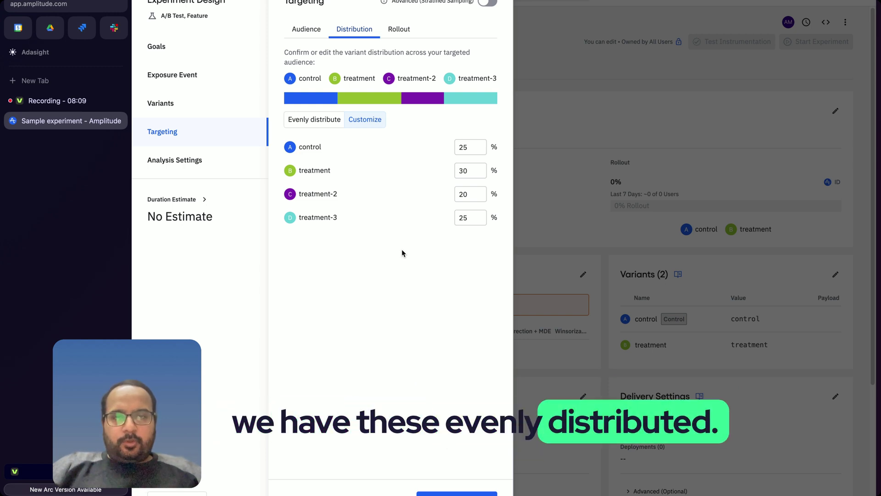
# - Set the experiment's rollout for all segments to 10%
pyautogui.click(399, 36)
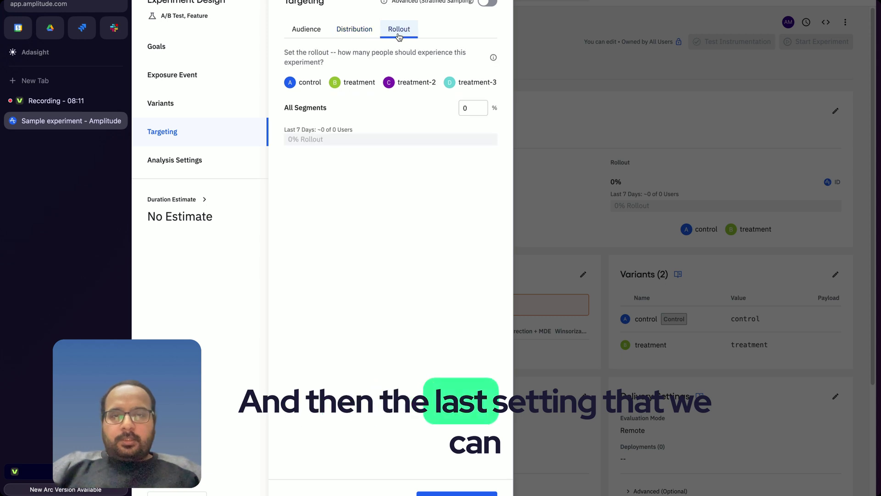
pyautogui.doubleClick(465, 108)
pyautogui.write('10')
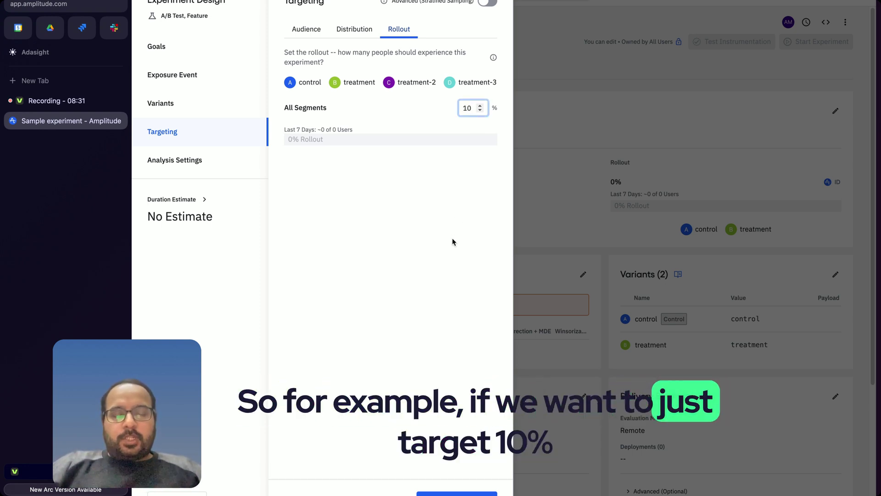
pyautogui.click(452, 239)
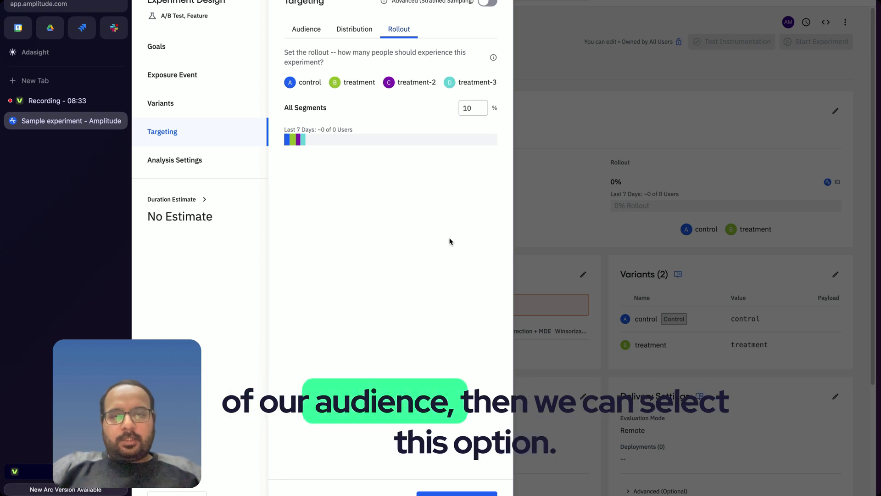
# - Raise the rollout for all segments to 100%
pyautogui.click(471, 109)
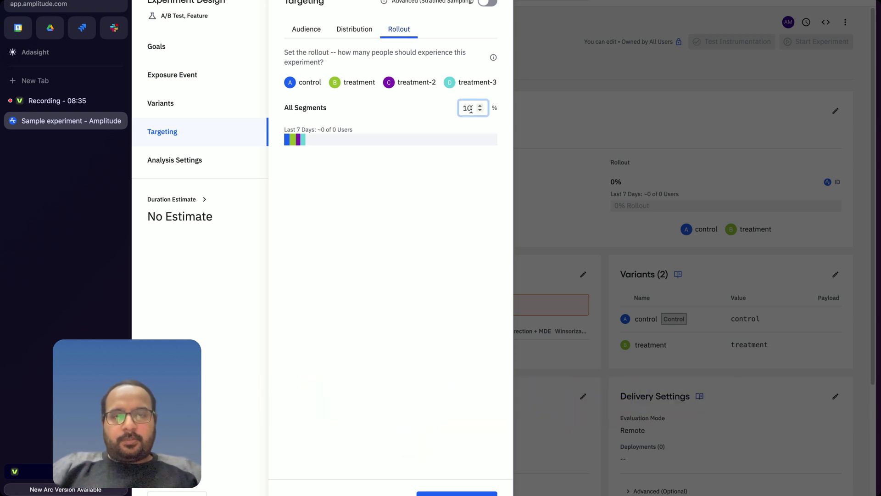
pyautogui.write('0')
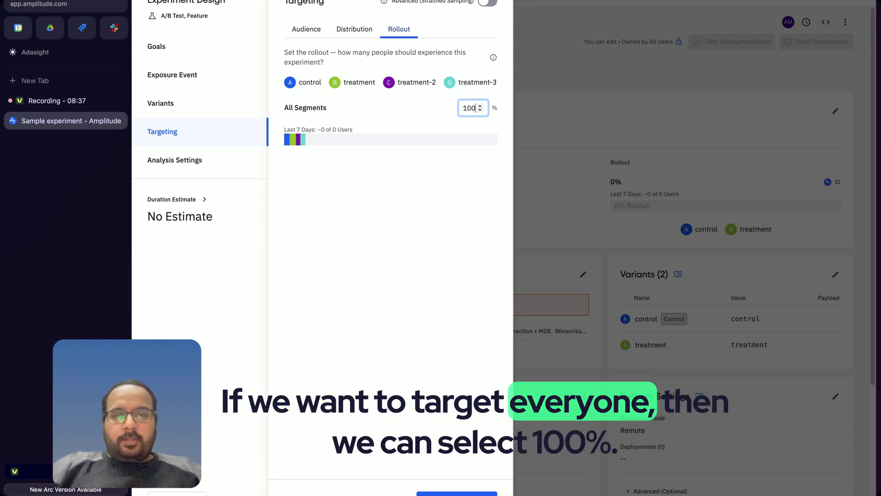
pyautogui.click(427, 278)
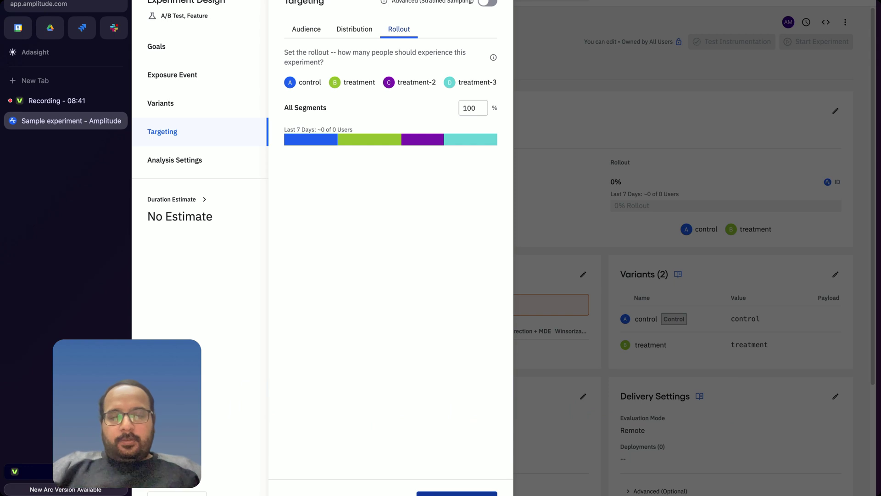
# - Keep the default analysis settings, finish the experiment design, and review the targeting, goals and variants on the experiment's settings page
pyautogui.scroll(-5, 390, 230)
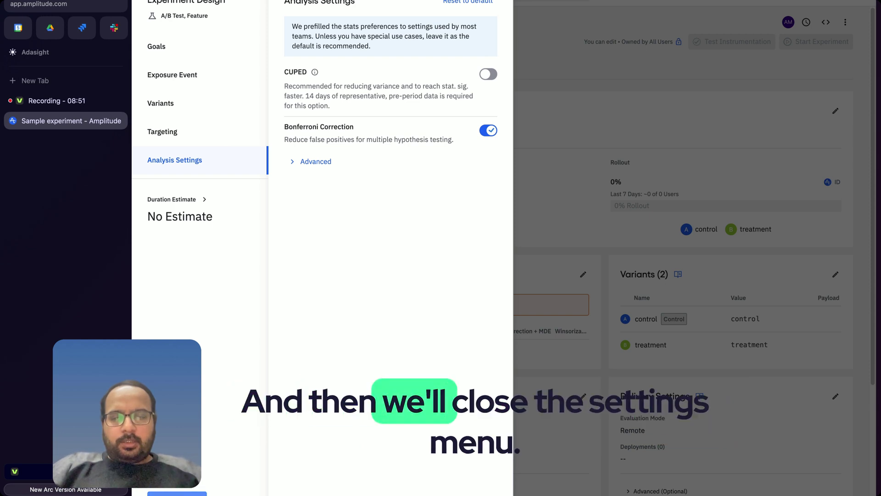
pyautogui.press('Escape')
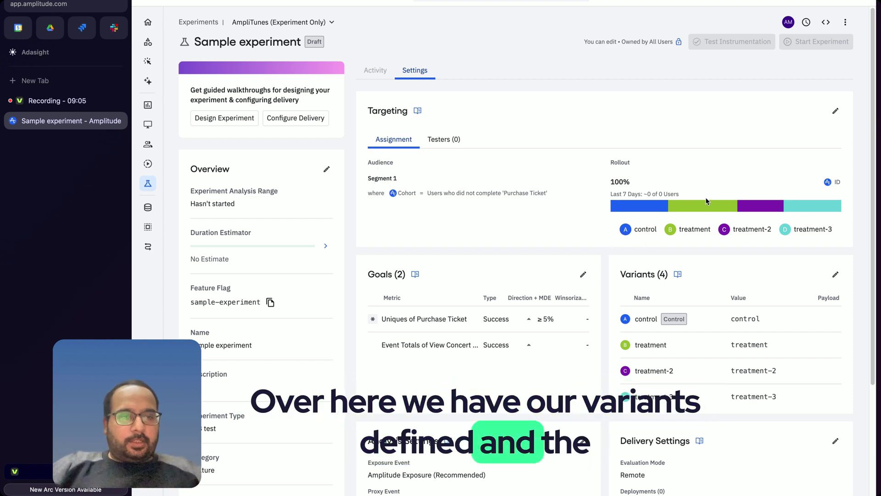
pyautogui.moveTo(797, 207)
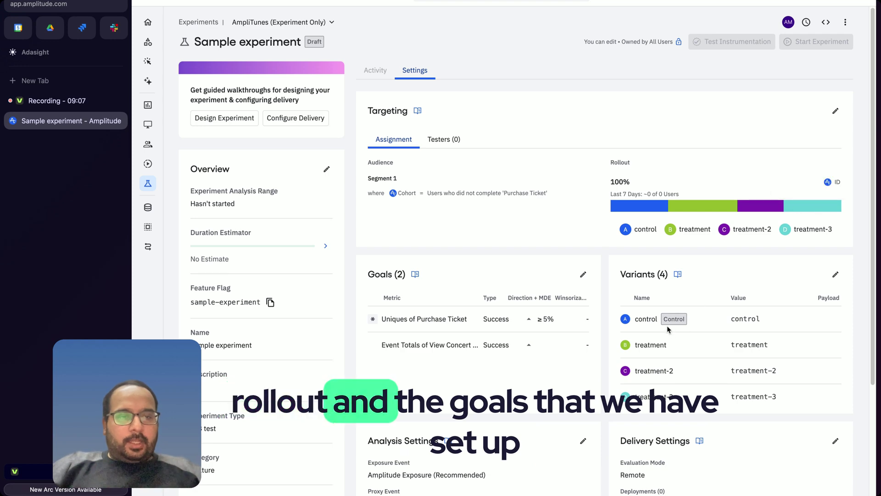
pyautogui.scroll(-2, 512, 354)
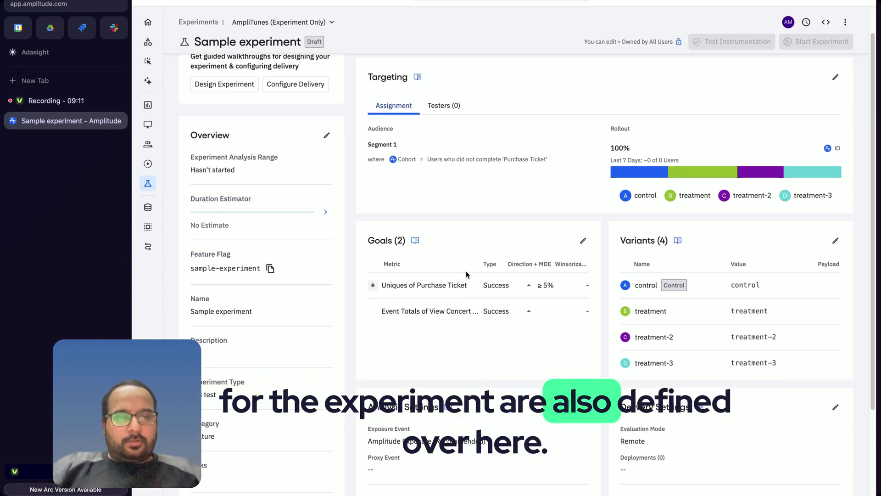
pyautogui.scroll(2, 464, 311)
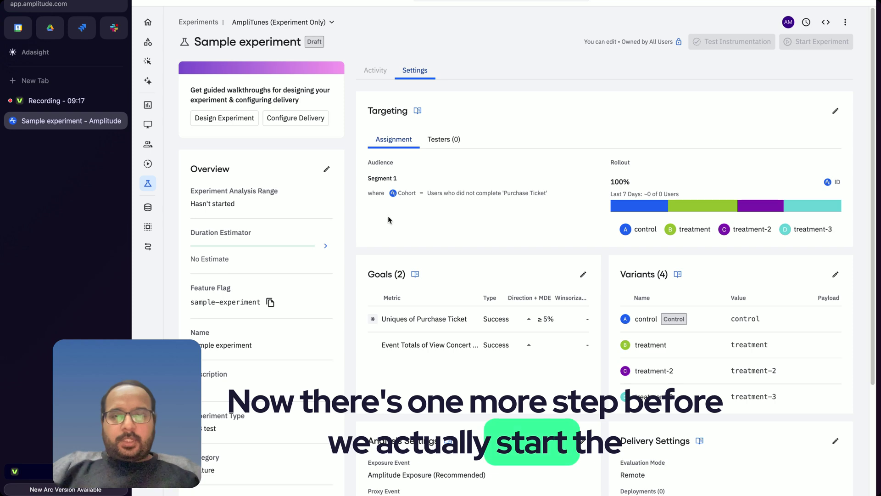
# - Look at the tester options for each variant in the delivery configuration, and close it without adding any testers
pyautogui.click(295, 119)
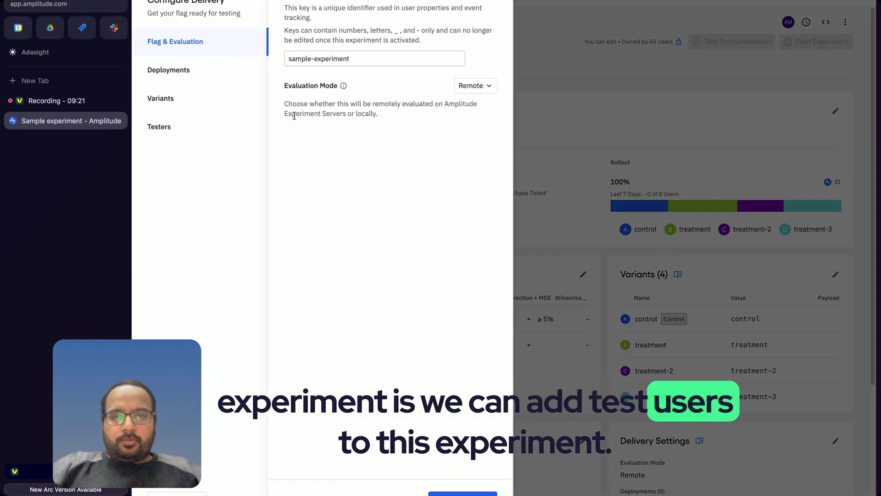
pyautogui.click(190, 132)
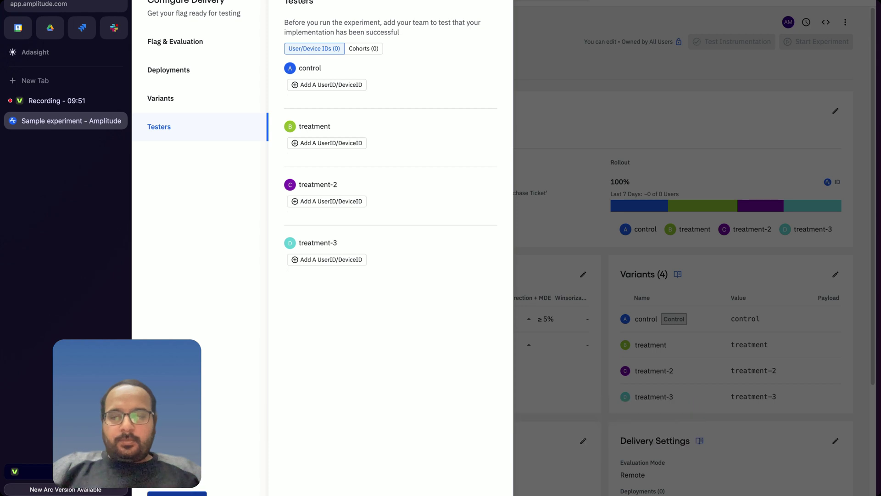
pyautogui.press('Escape')
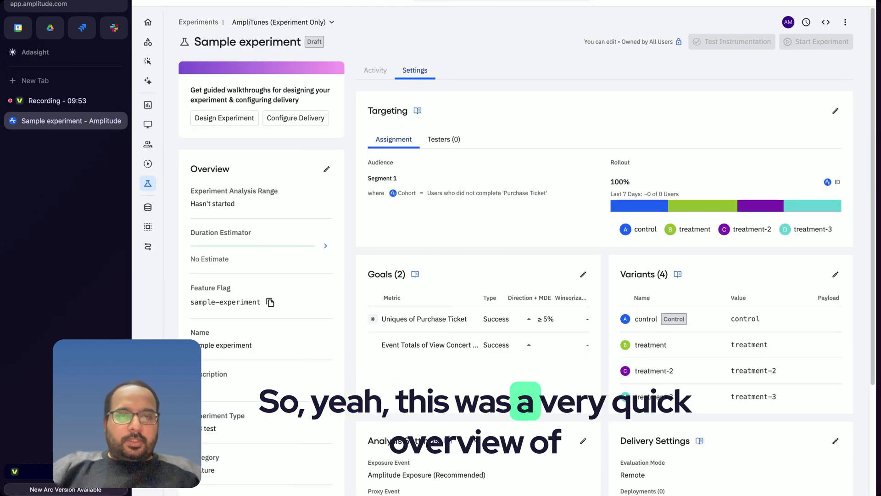